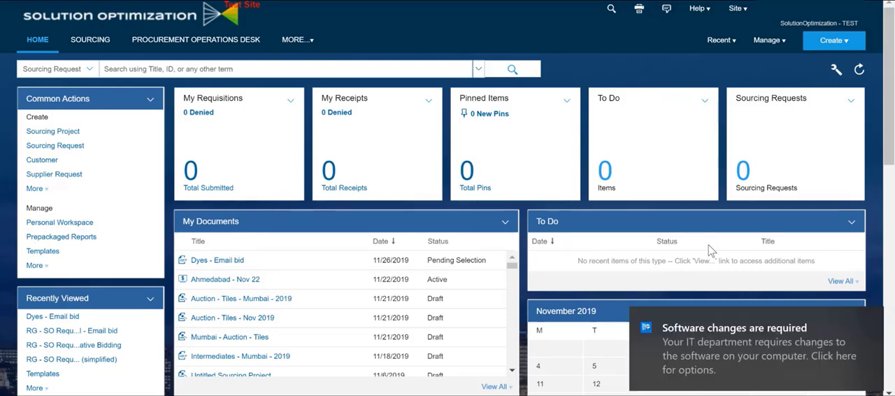
Step: Start a new sourcing project and name it "Dye - EMail bid"
left_click(872, 322)
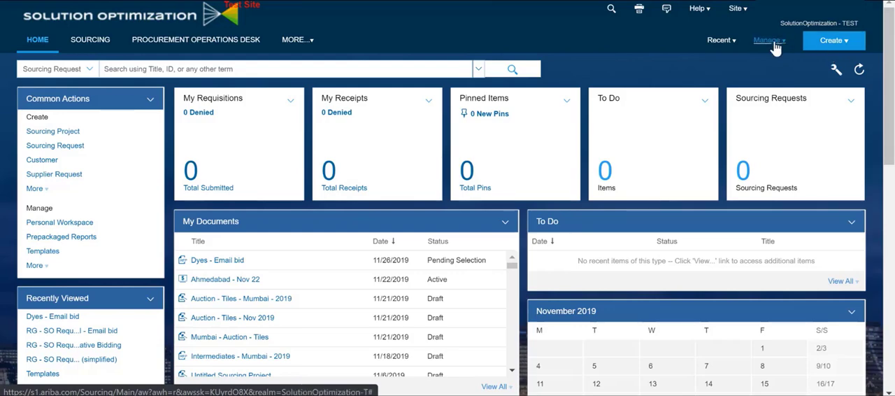
left_click(824, 44)
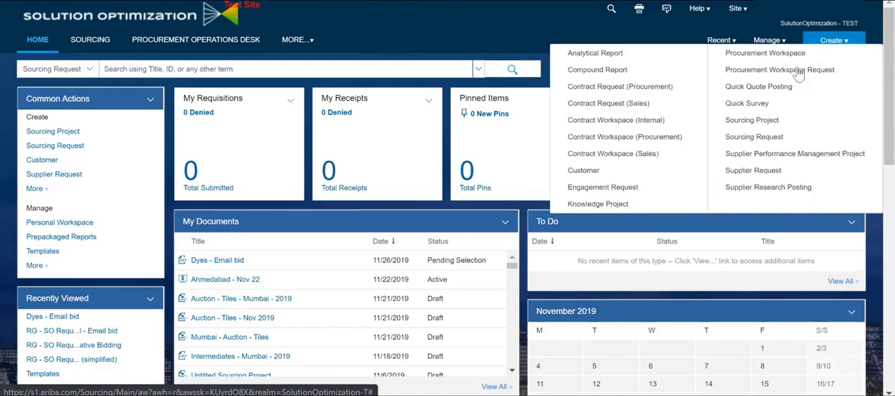
left_click(761, 134)
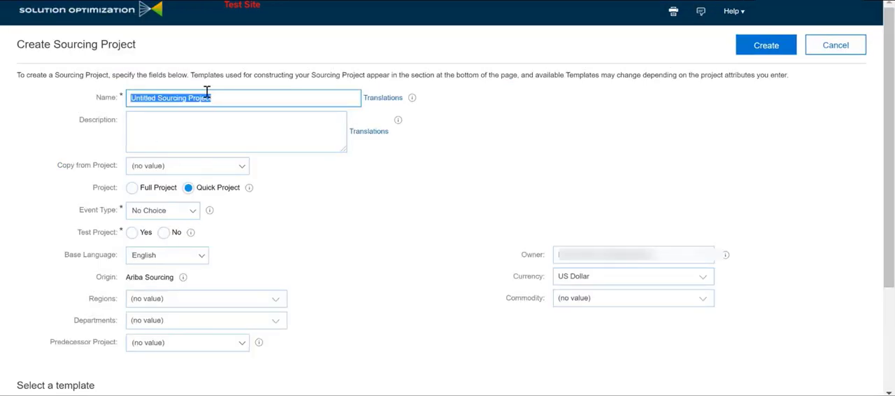
type("Dye")
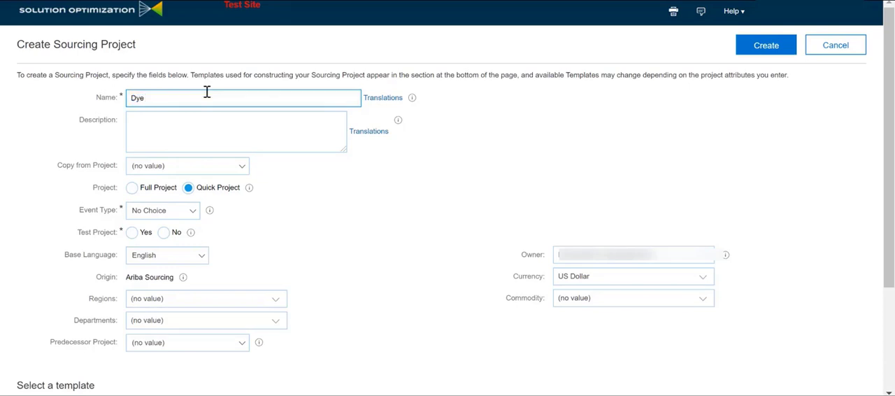
type(" -")
type("E")
key("BackSpace")
type("EMail bid")
Step: Set the project's event type to RFP, test project to No and currency to Indian Rupee
left_click(157, 218)
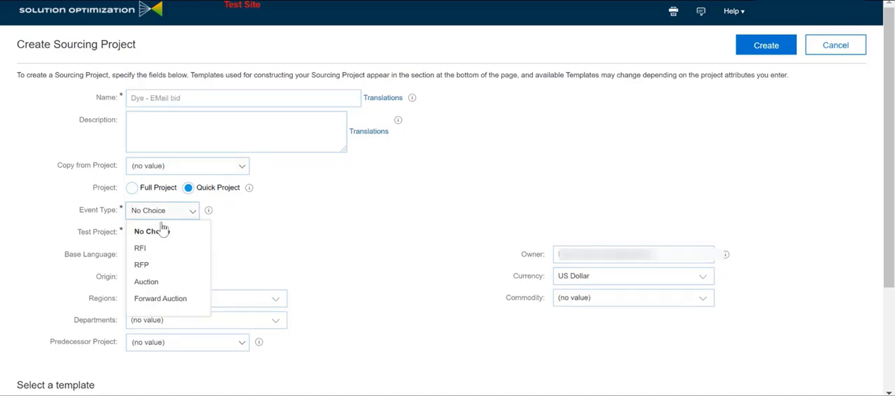
left_click(174, 262)
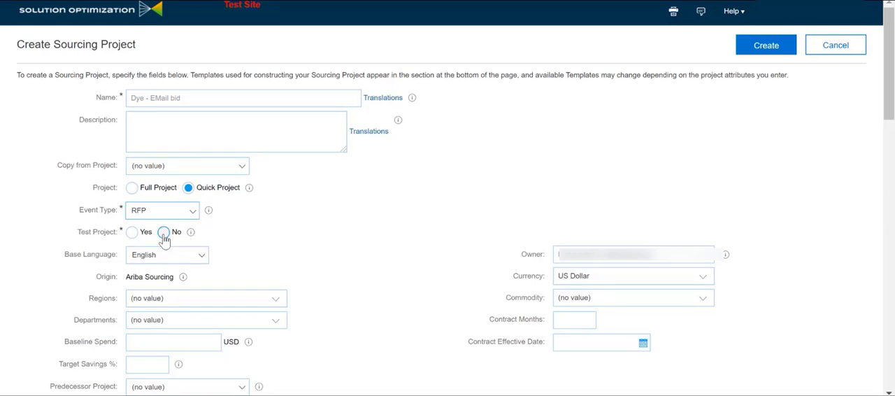
left_click(164, 233)
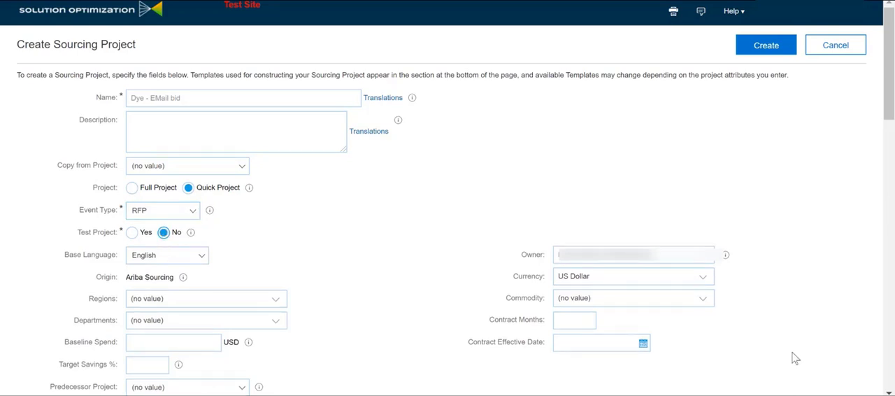
left_click(701, 277)
left_click(664, 313)
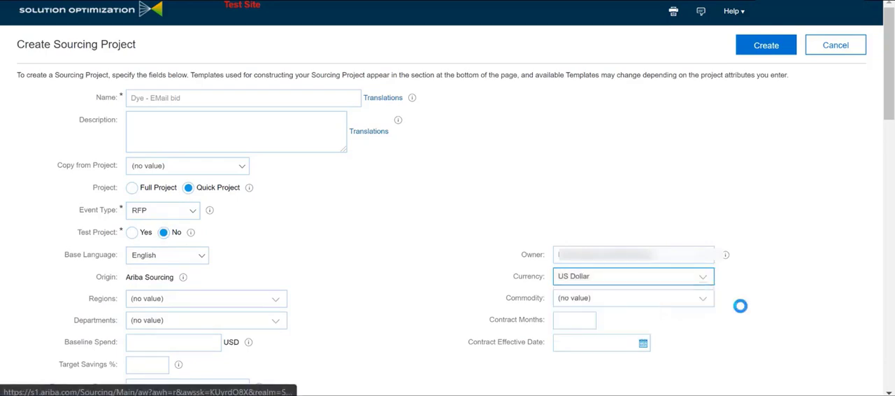
Step: Choose the "RG - SO Request for Proposal - Email bid" template and create the project
scroll(289, 304, "down", 4)
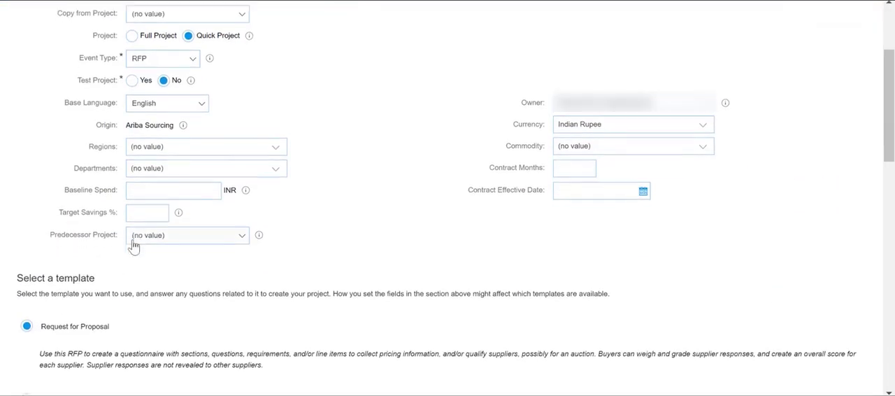
scroll(133, 245, "down", 5)
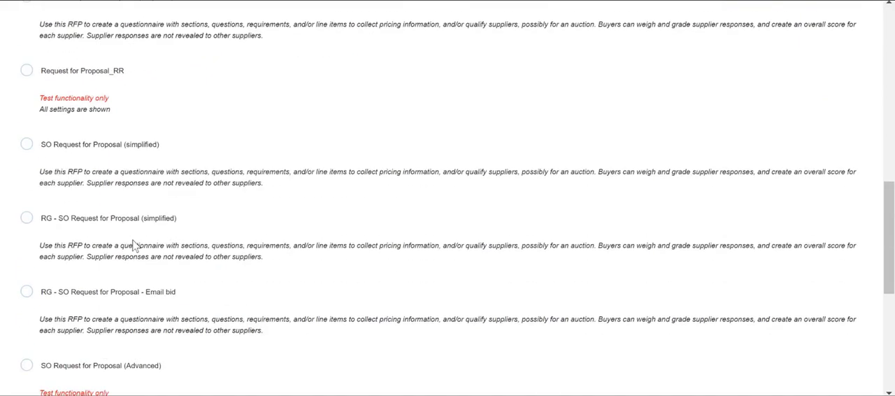
scroll(133, 245, "down", 2)
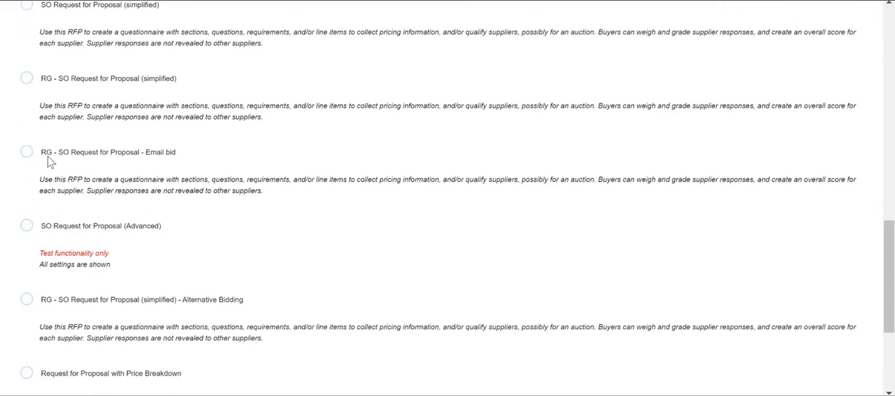
left_click_drag(41, 152, 198, 159)
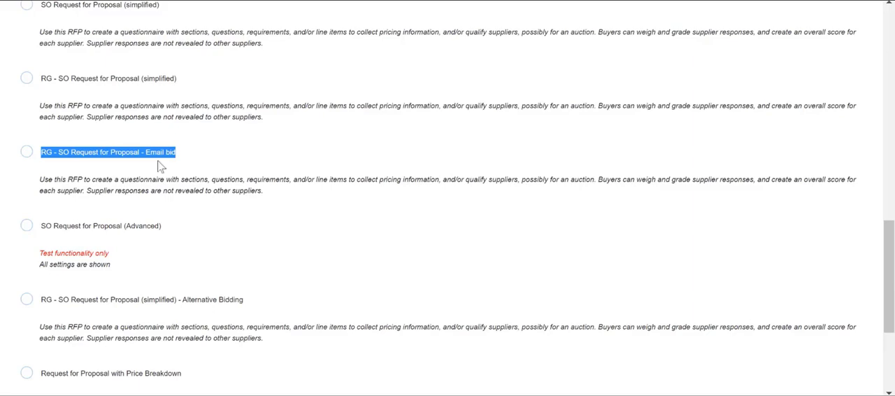
left_click(26, 152)
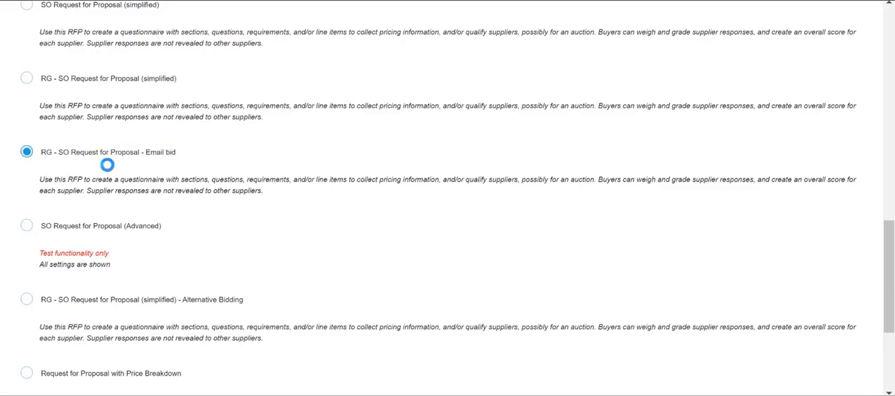
scroll(287, 200, "down", 3)
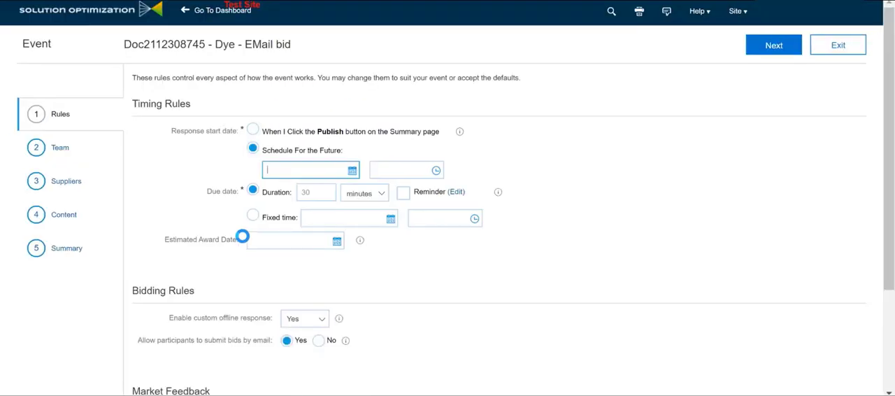
Step: Set the response start date to the moment of publishing and allow participants to submit bids by email
left_click(252, 131)
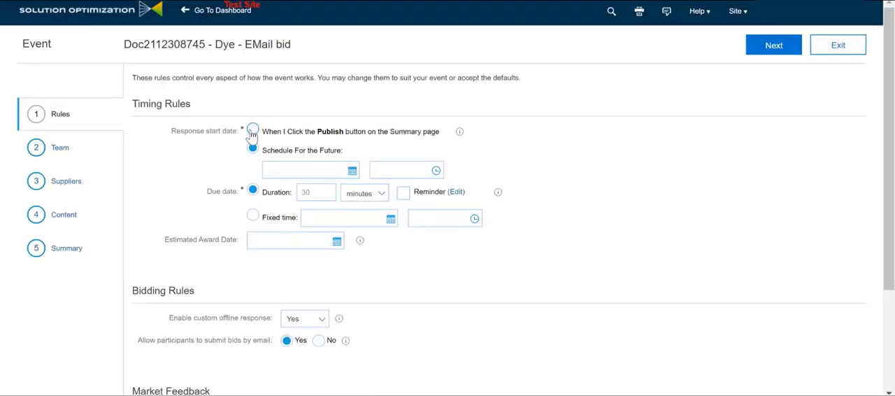
scroll(339, 214, "down", 1)
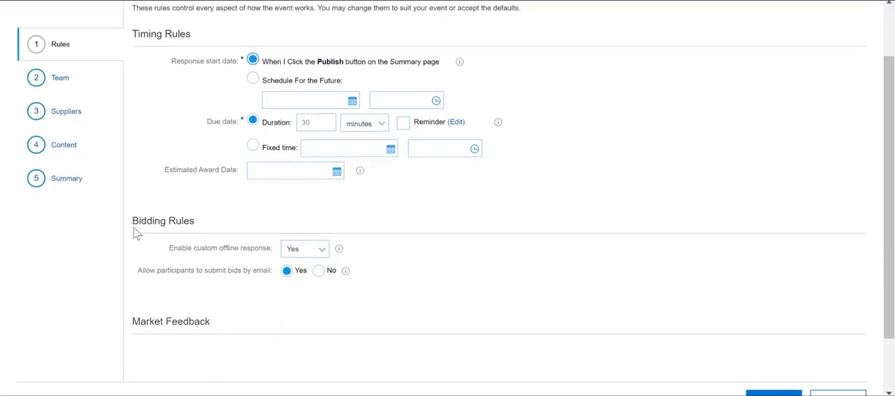
left_click_drag(133, 219, 195, 222)
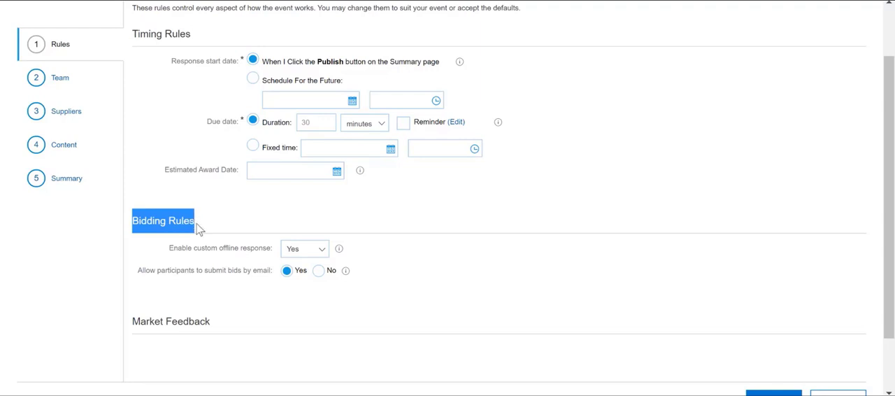
left_click_drag(137, 270, 242, 278)
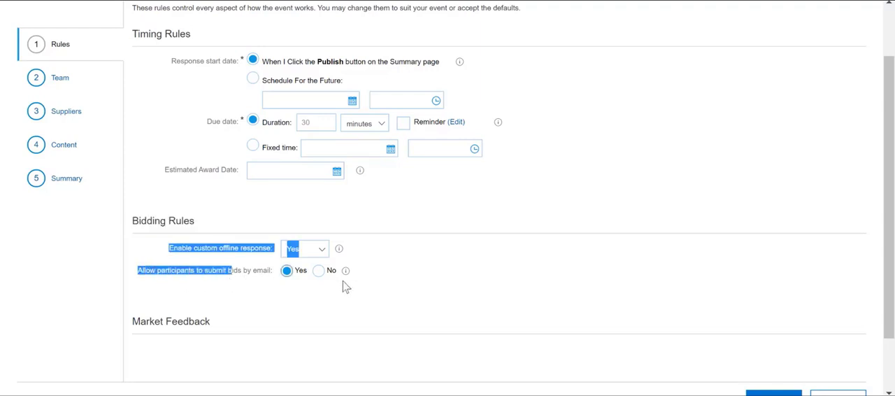
left_click(286, 274)
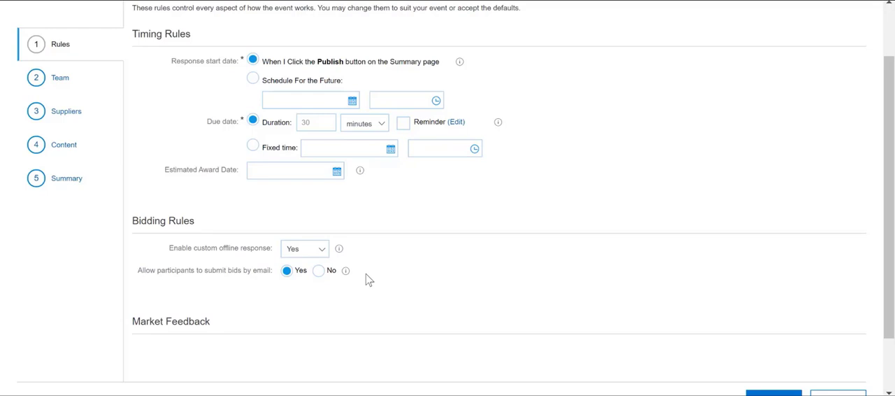
Step: Open the participant search for the event's suppliers and remove the Regions, Commodity Categories and Contact Name filters
left_click(74, 117)
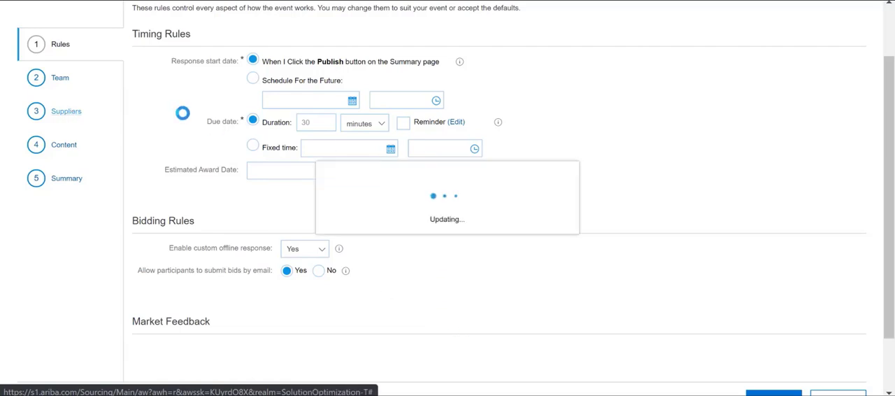
left_click(212, 179)
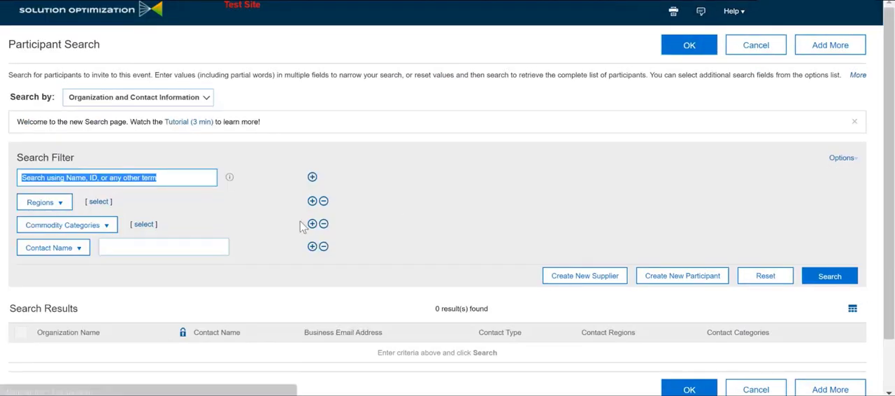
left_click(323, 202)
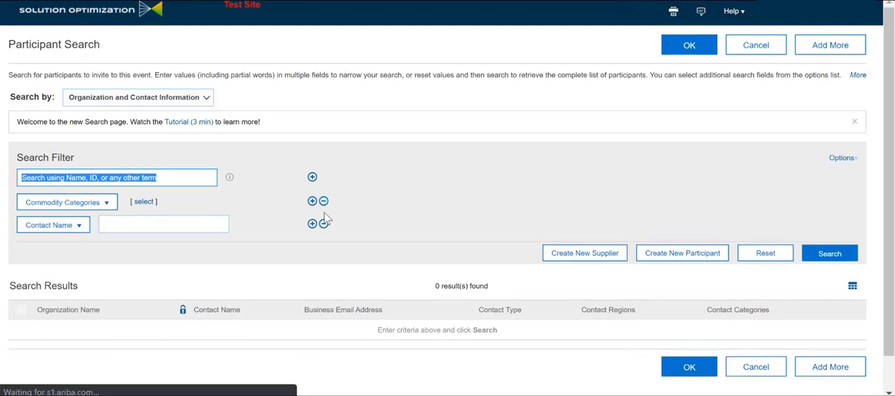
left_click(323, 202)
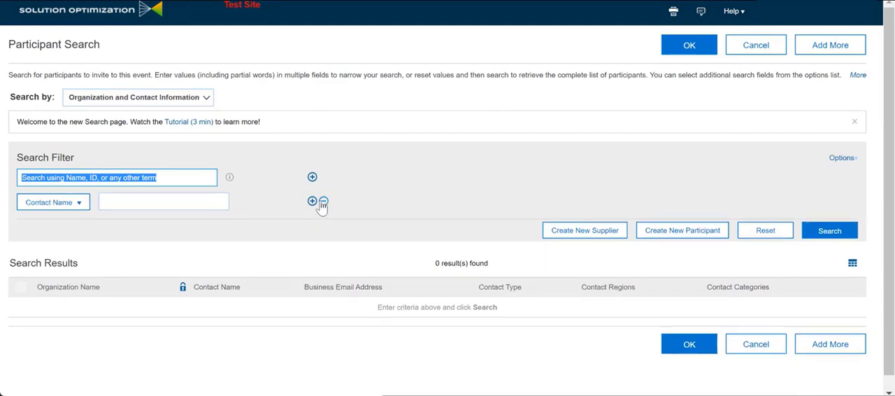
left_click(323, 202)
Step: Search for the supplier participant by name and invite the second match to the event
type("ram")
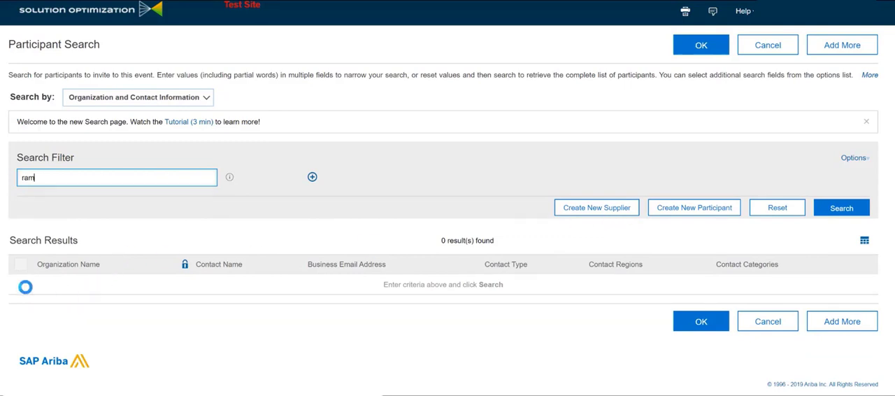
key("Return")
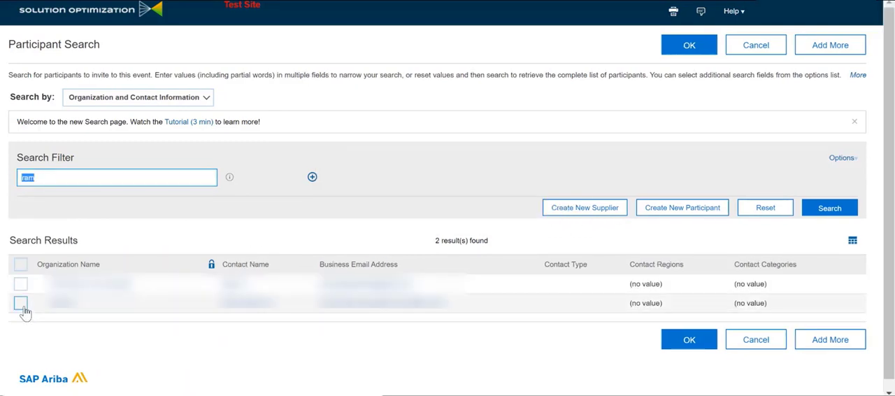
left_click(21, 303)
left_click(690, 340)
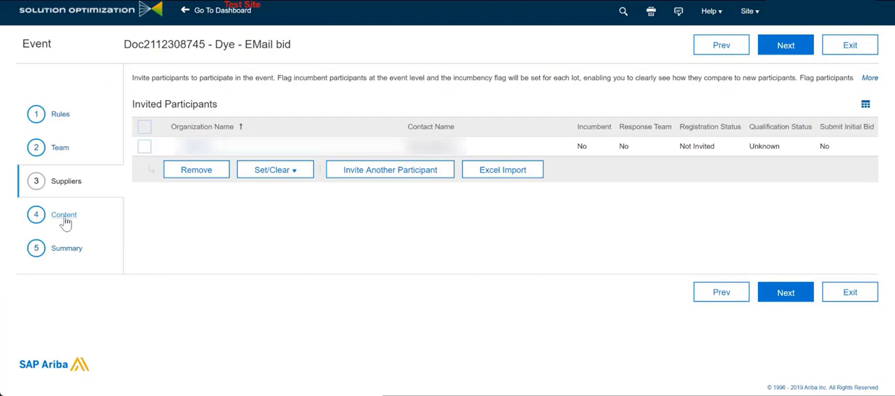
Step: Delete the Introduction, Commercial Terms and Pricing sections from the event content
left_click(63, 217)
left_click(143, 126)
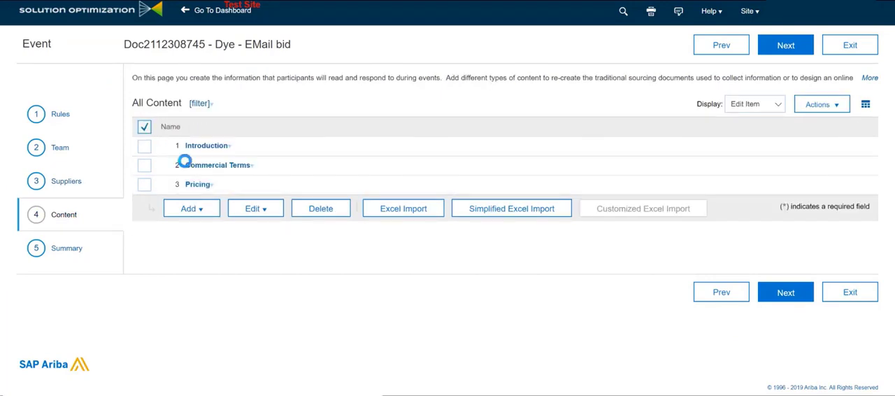
left_click(321, 218)
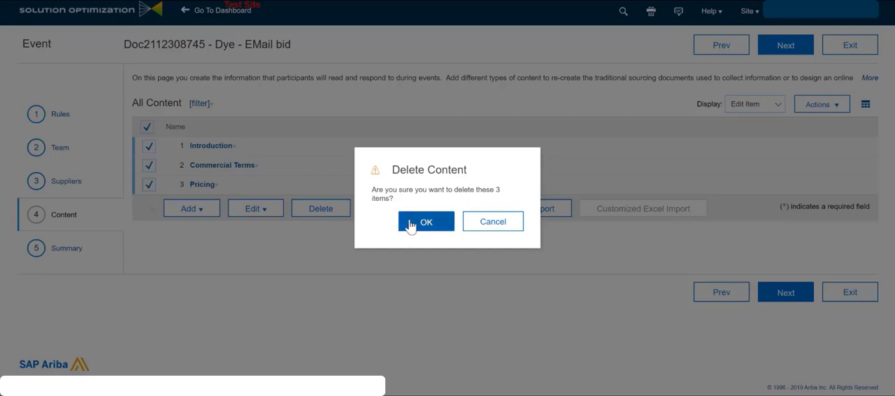
left_click(410, 224)
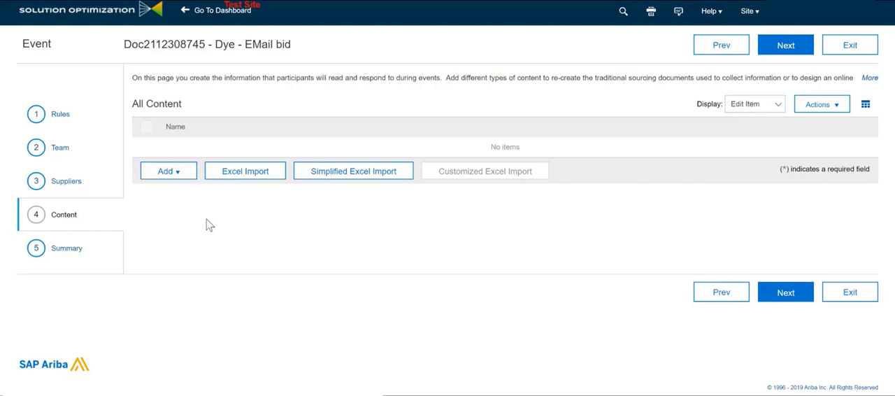
Step: Add a line item to the event content and name it "Dye - YBC - Grade AA"
left_click(163, 173)
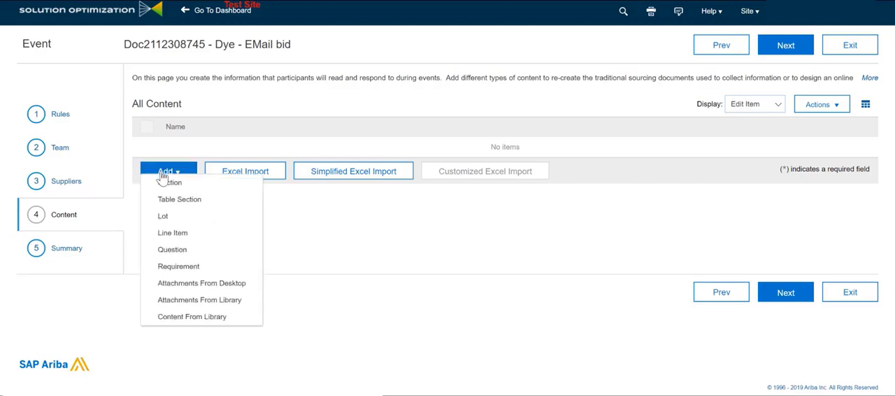
left_click(188, 234)
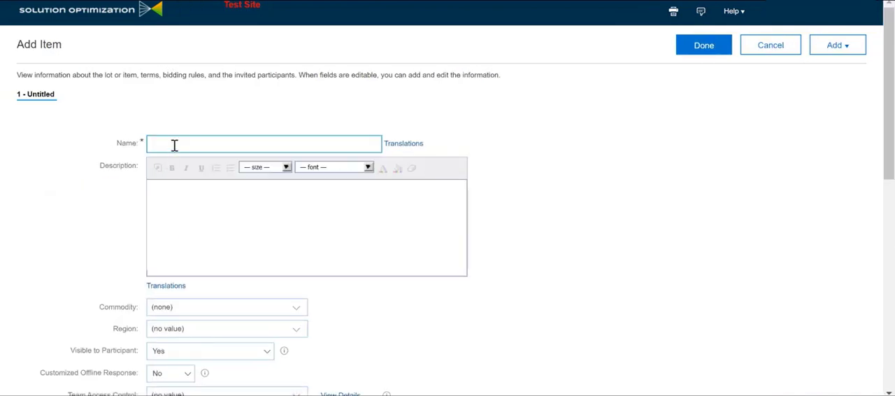
type("Dye - Y")
type("BC - Grade AA")
left_click(124, 208)
Step: Set the dye item's quantity to 50 in its item terms and submit the item
scroll(105, 224, "down", 3)
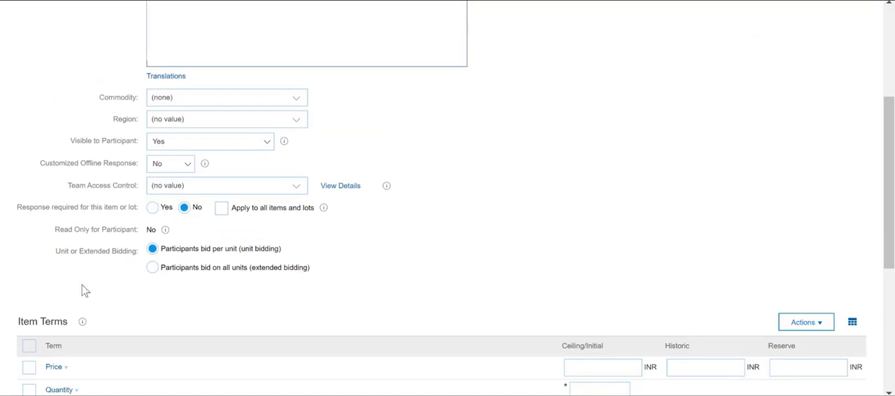
scroll(82, 291, "down", 1)
left_click(695, 299)
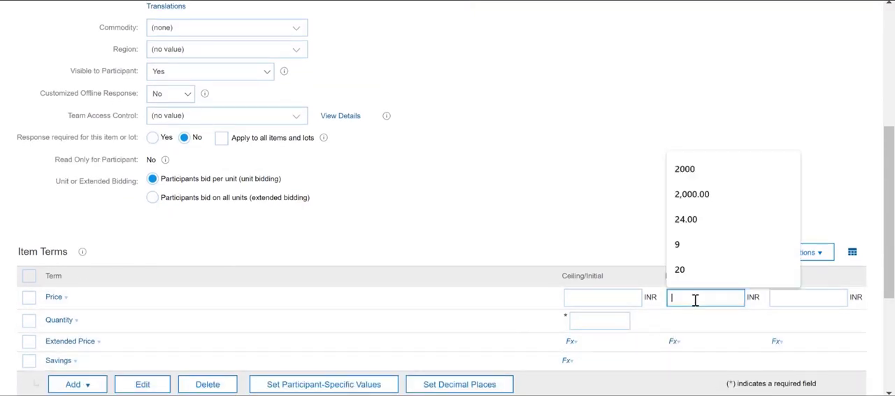
left_click(594, 319)
type("5")
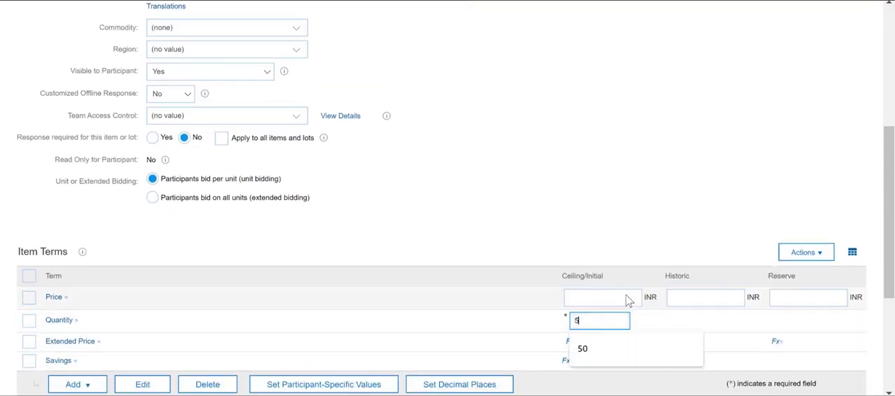
type("0")
left_click(644, 205)
scroll(645, 205, "down", 3)
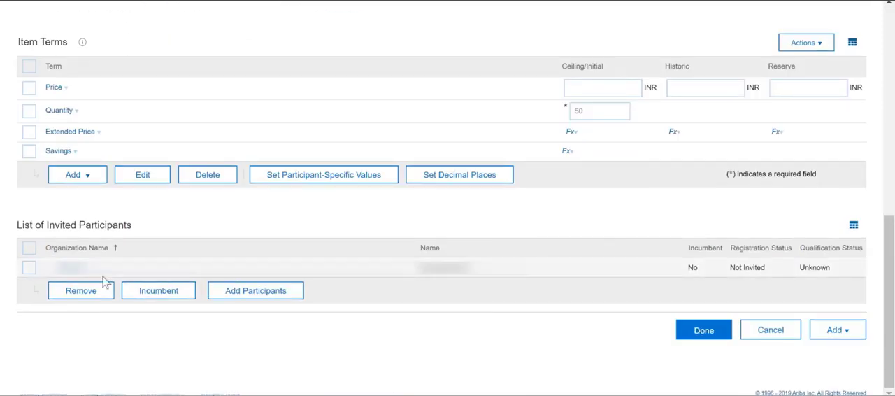
left_click(702, 330)
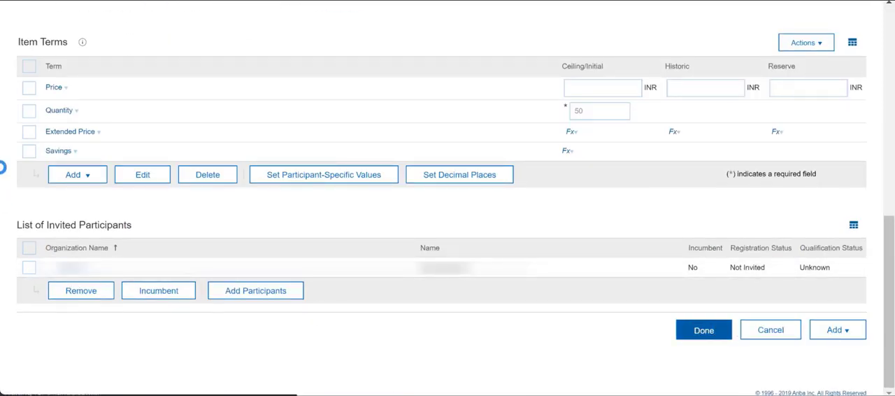
Step: Set the item's historic price to 200 INR and save the item to the event content
scroll(694, 182, "up", 1)
left_click(682, 161)
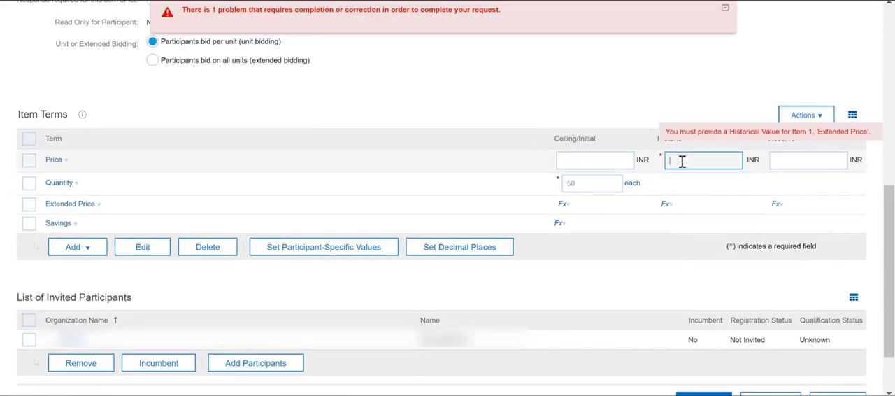
type("200")
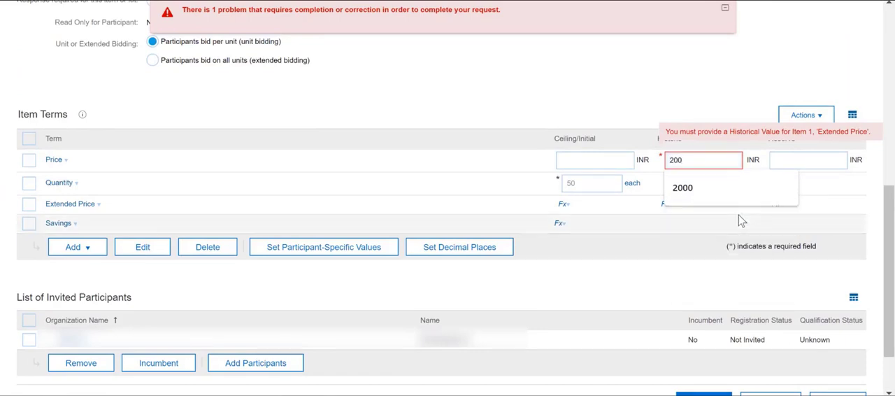
left_click(558, 75)
scroll(731, 347, "down", 1)
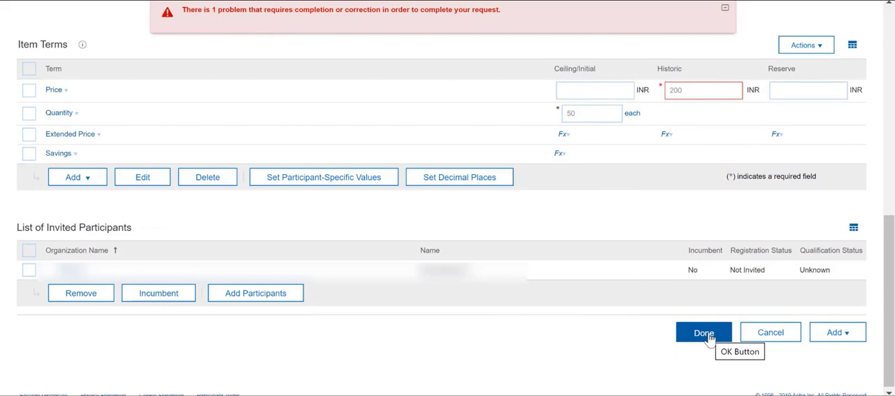
left_click(710, 337)
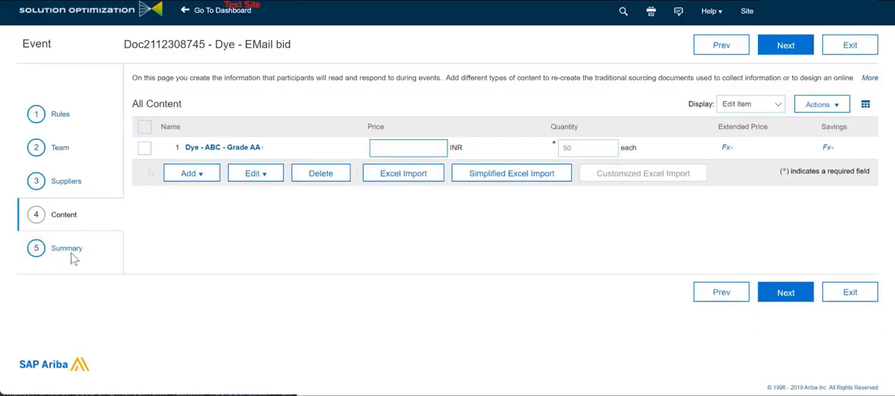
Step: Set custom offline response to No in the event's bidding rules and return to the event summary
left_click(70, 253)
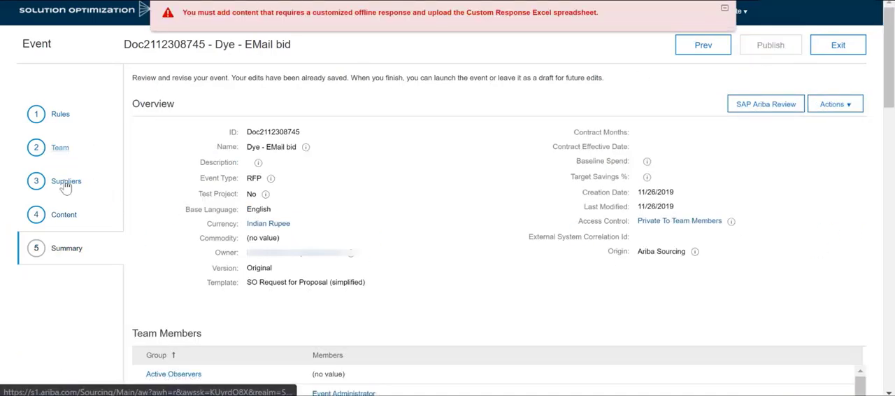
left_click(60, 148)
left_click(61, 114)
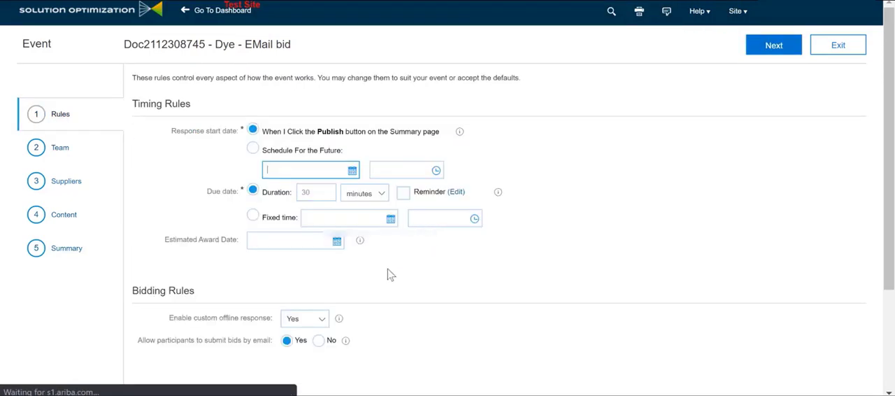
scroll(317, 276, "down", 1)
left_click(315, 251)
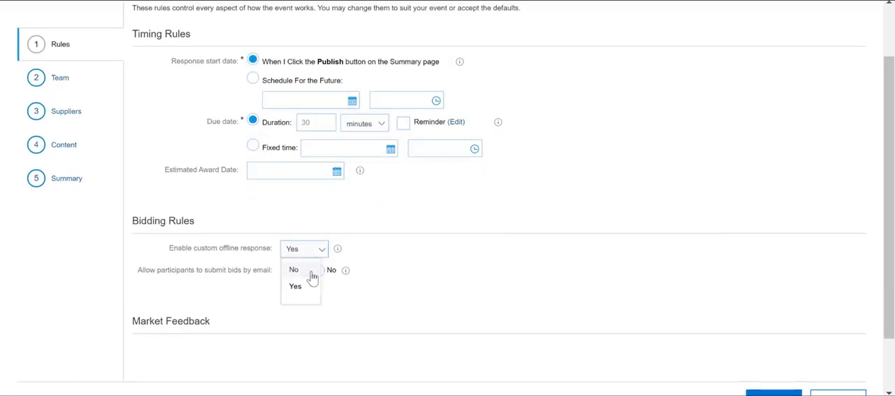
left_click(311, 272)
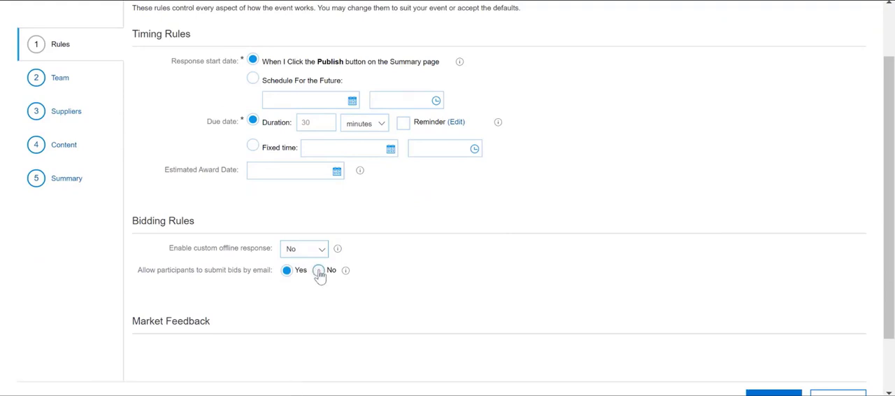
left_click(66, 179)
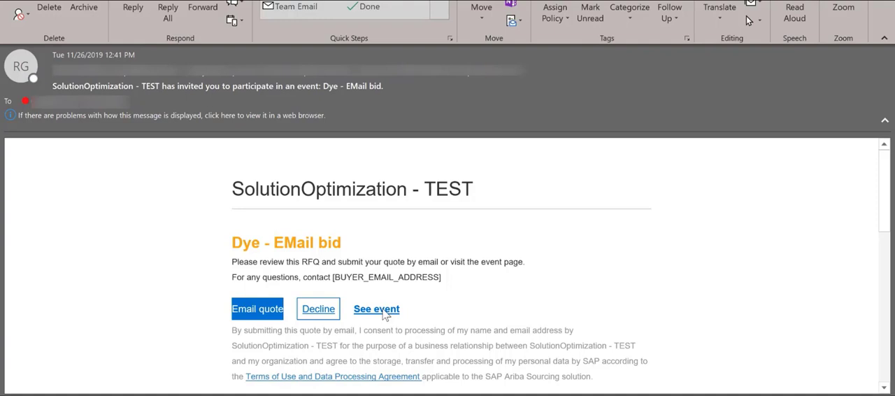
Step: From the event invitation in Outlook, start an email quote, enter a price of 150 and send it
left_click(255, 308)
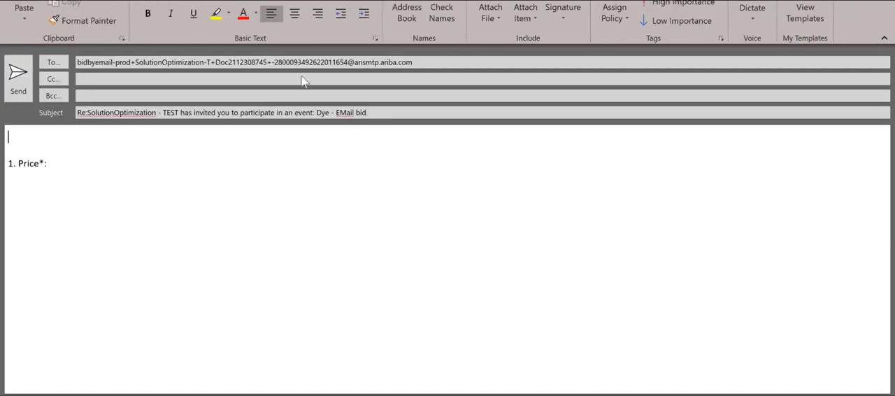
left_click(61, 164)
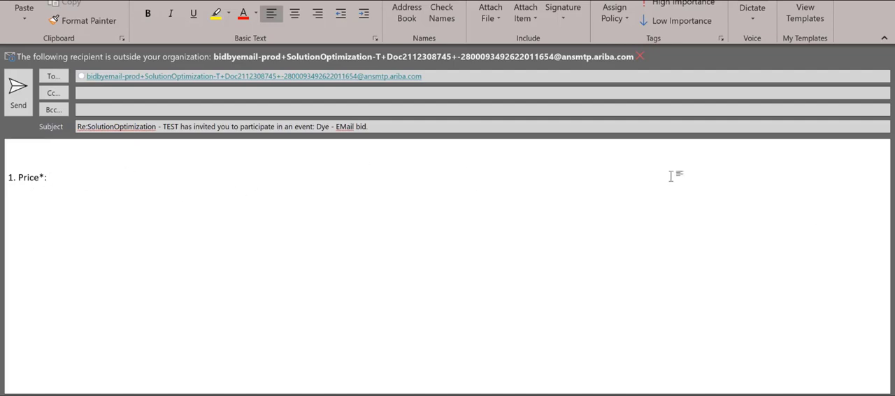
type("150")
left_click(19, 106)
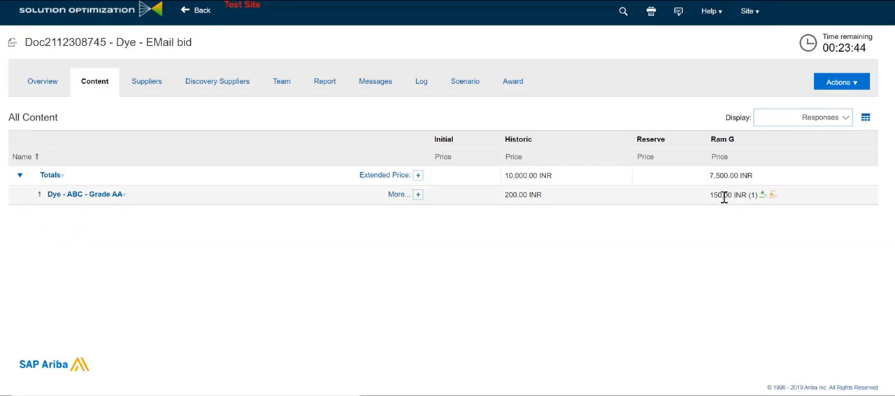
Step: In SAP Ariba, check the price the supplier submitted for the dye item in the event content
left_click_drag(715, 193, 760, 196)
left_click(753, 248)
left_click(735, 246)
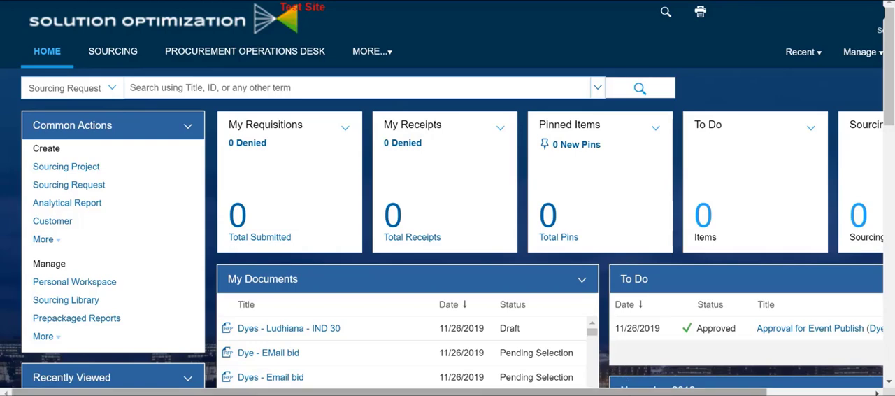
Step: Open the site's project templates and expand the SO EMEA folder down to the subfolder holding the RG templates
left_click_drag(389, 393, 409, 393)
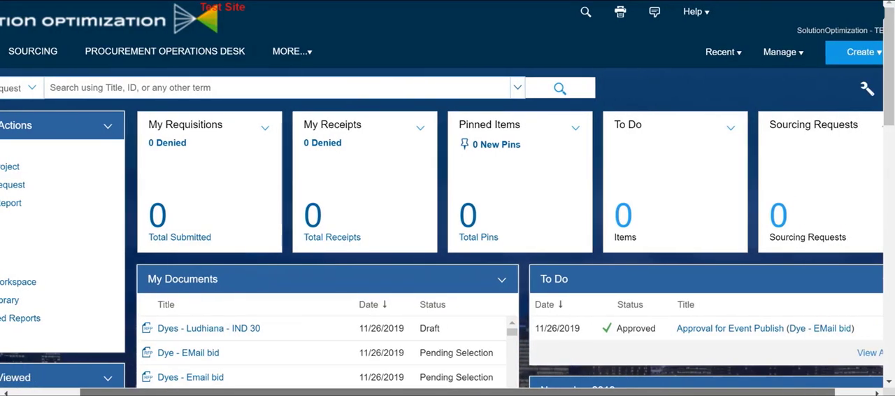
left_click_drag(458, 393, 494, 392)
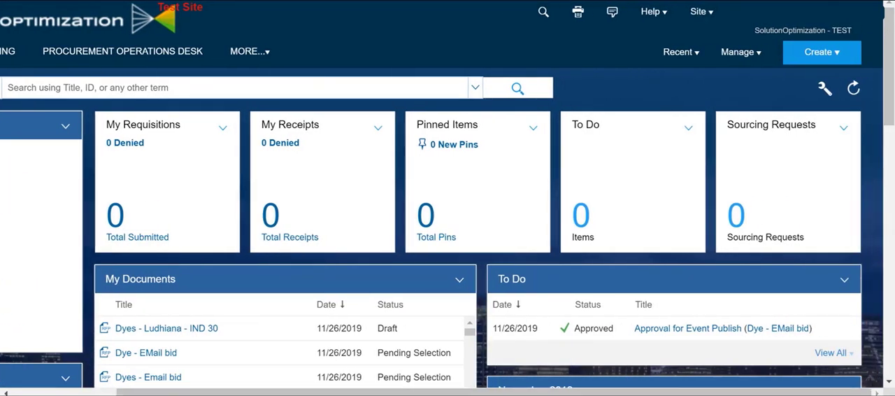
left_click(727, 52)
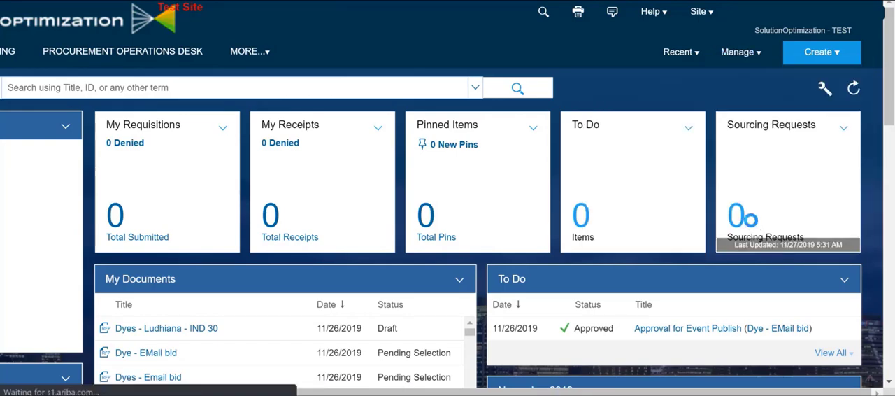
scroll(36, 246, "down", 1)
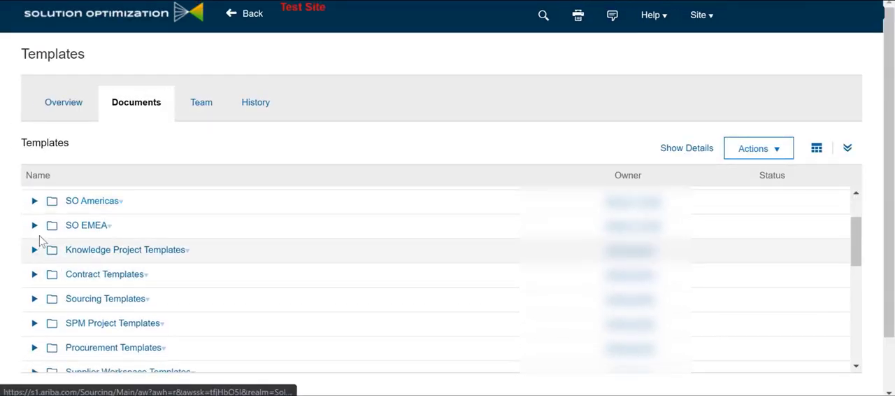
left_click(35, 226)
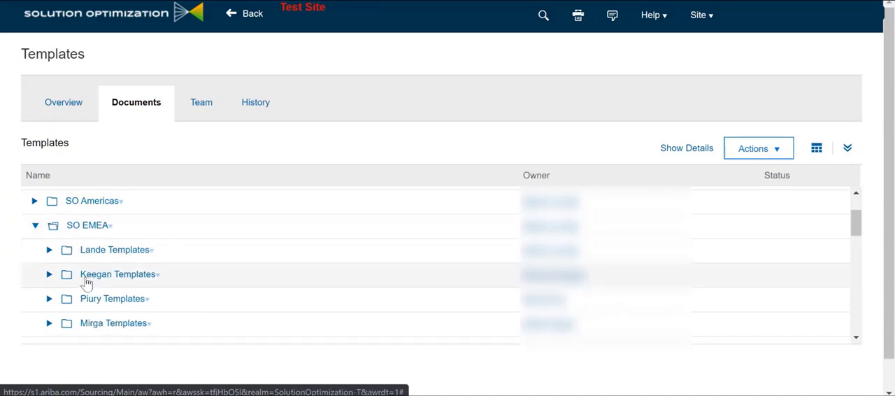
scroll(86, 282, "down", 3)
left_click(50, 231)
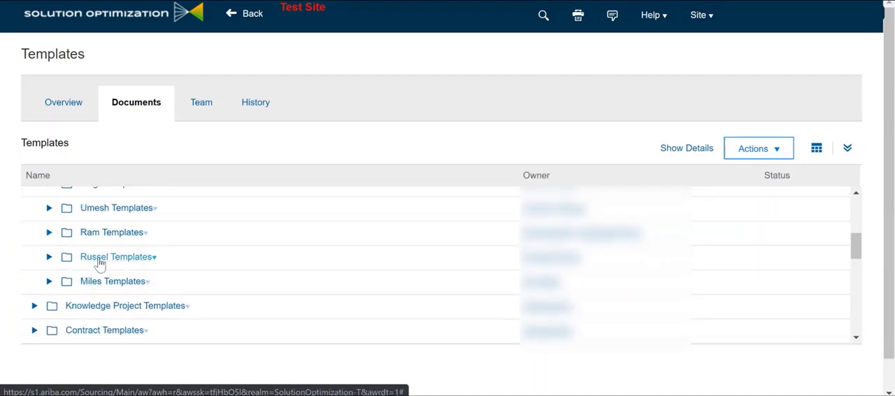
Step: Open the template "RG - SO Request for Proposal - Email bid" and create a new version of it
scroll(110, 326, "down", 2)
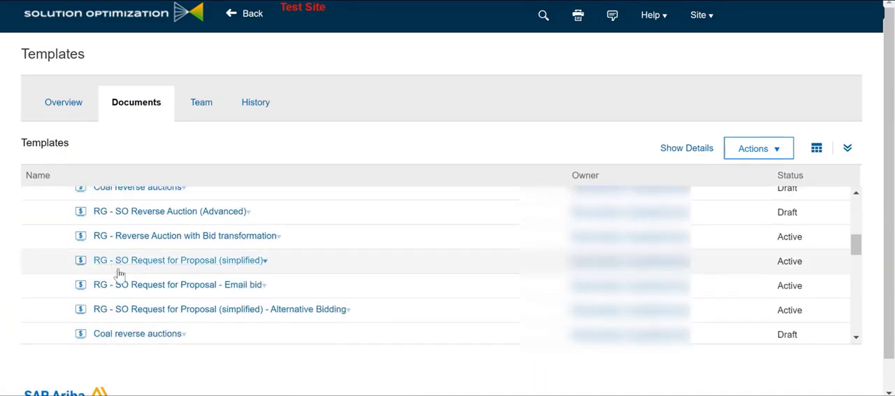
scroll(157, 312, "up", 1)
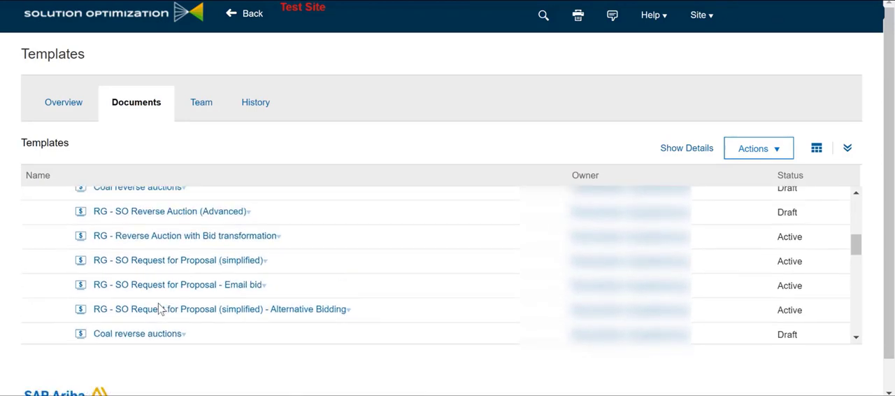
left_click(263, 285)
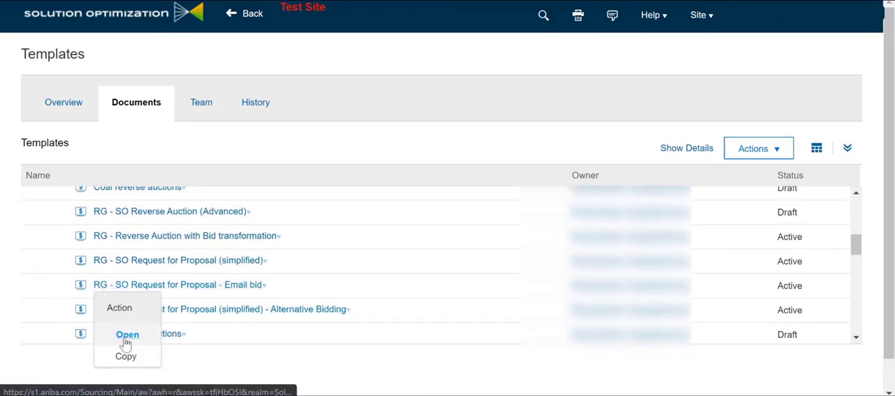
left_click(127, 336)
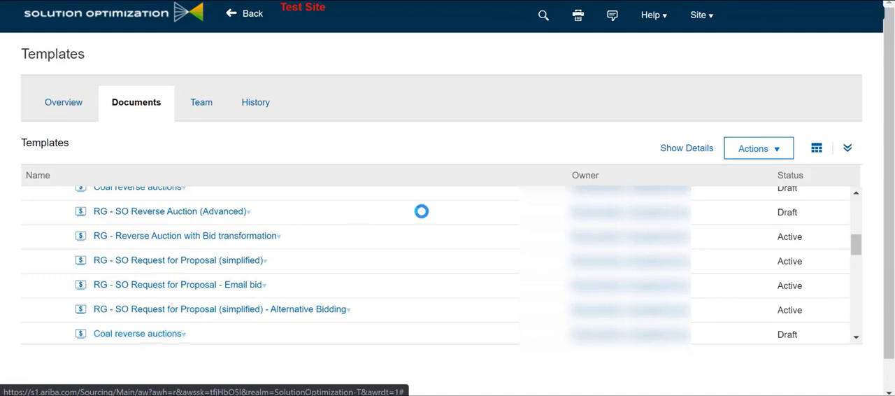
left_click(519, 160)
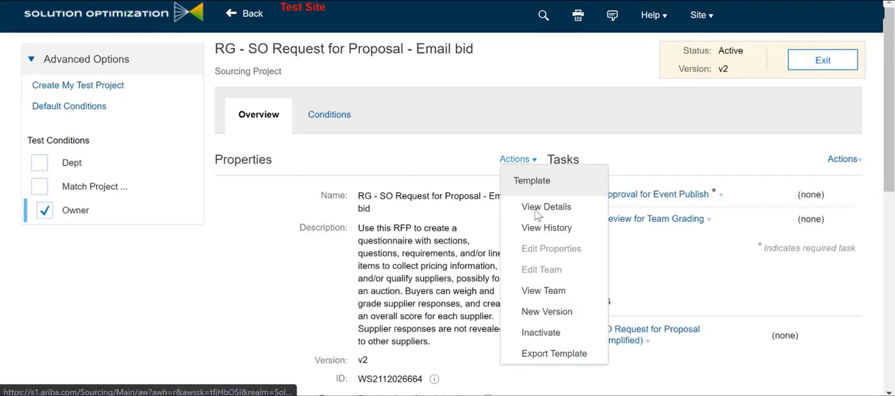
left_click(551, 315)
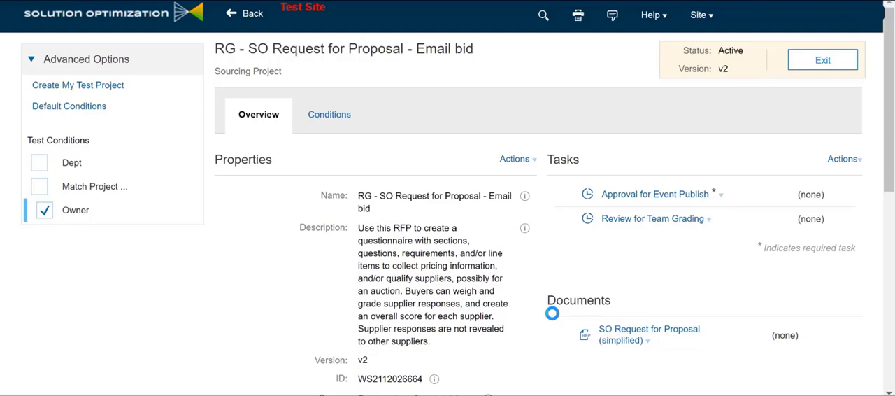
Step: Open the SO Request for Proposal (simplified) document for editing and search its event rules for "email"
left_click(643, 342)
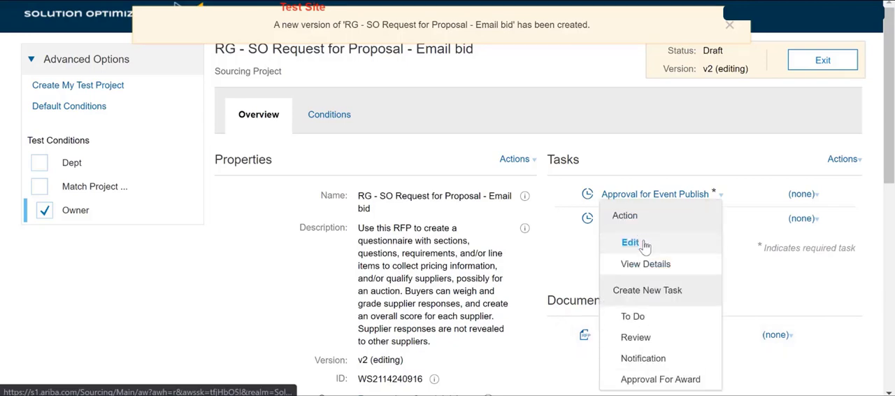
left_click(644, 244)
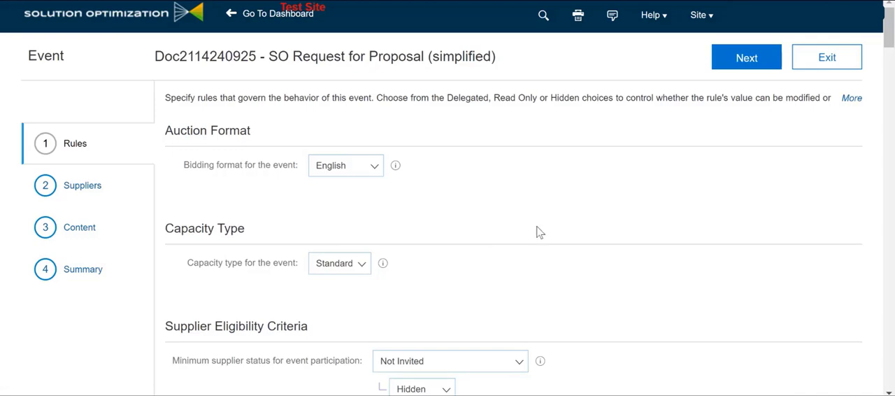
scroll(539, 231, "down", 9)
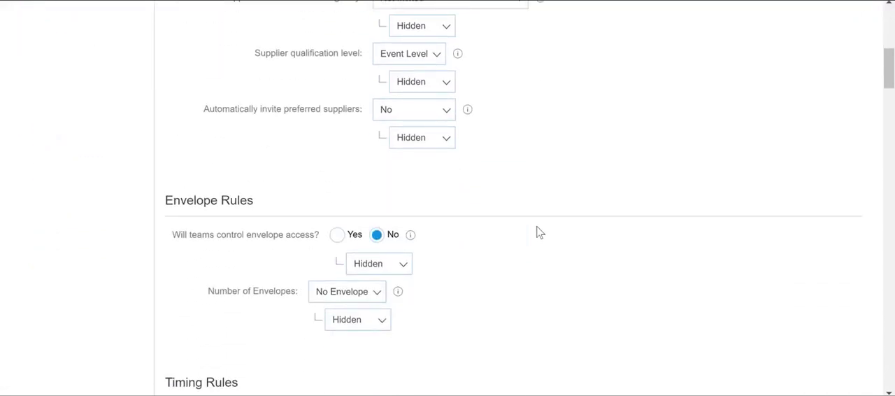
scroll(540, 232, "down", 9)
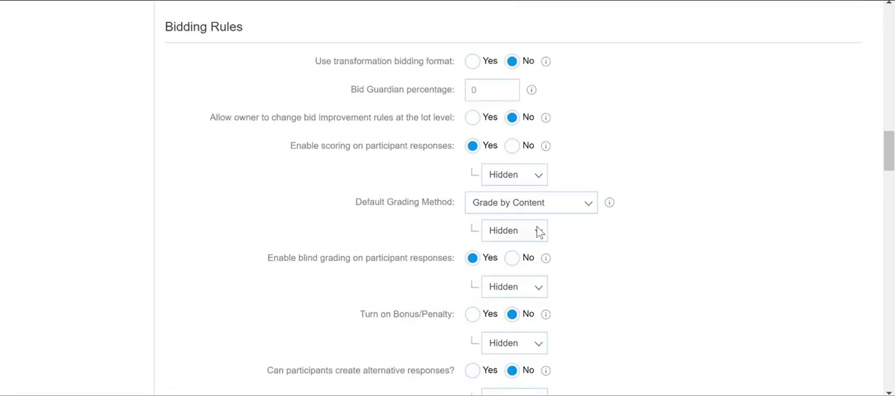
key("ctrl+f")
type("email")
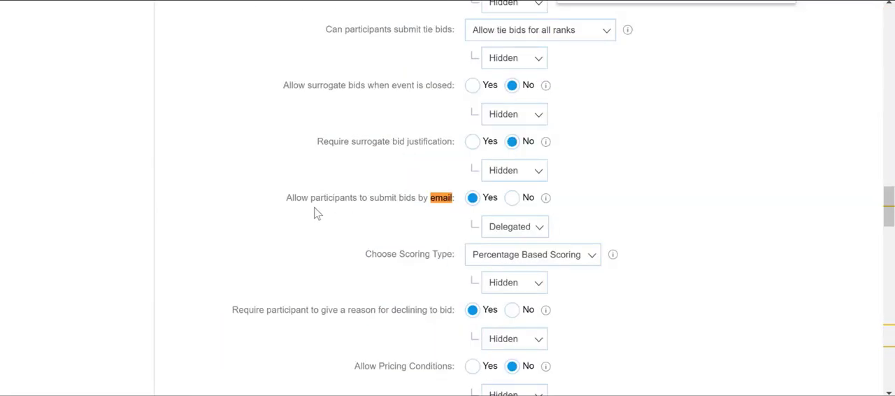
key("Escape")
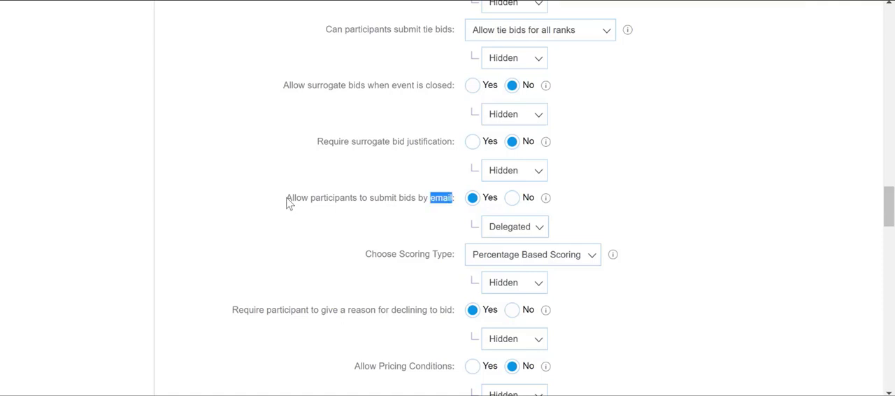
Step: Examine the rule allowing participants to submit bids by email, including its visibility choices Delegated, Read Only and Hidden
left_click_drag(289, 202, 459, 199)
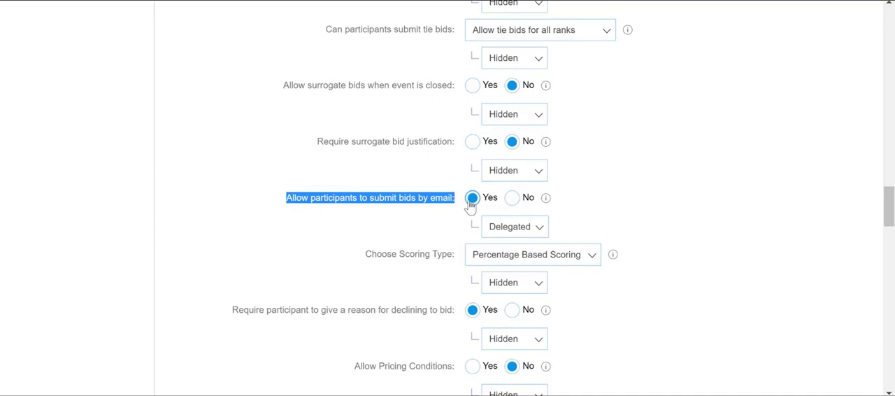
left_click(501, 231)
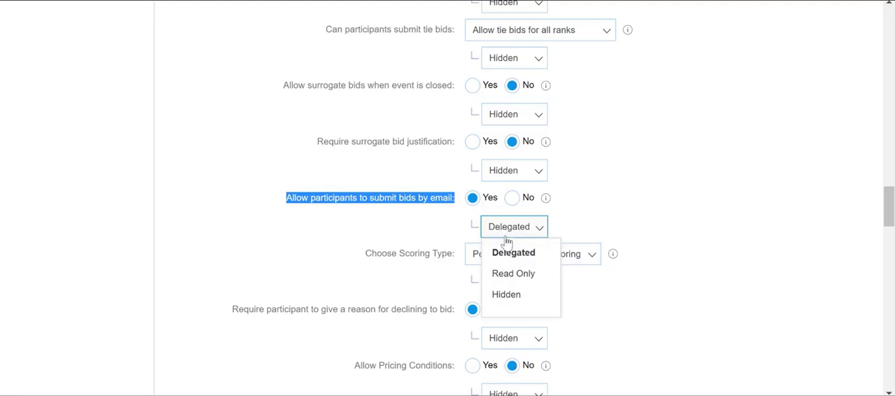
left_click(324, 221)
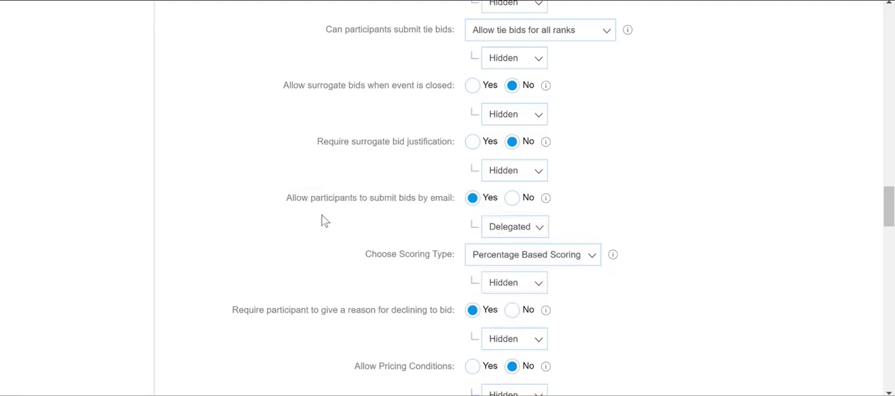
left_click_drag(287, 202, 460, 199)
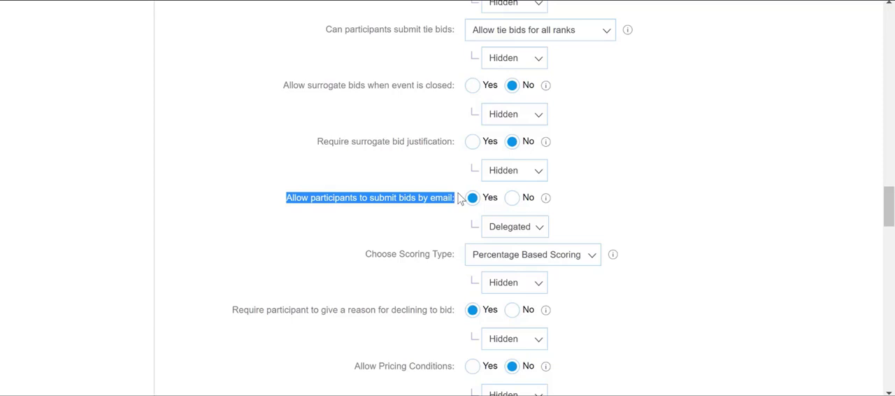
scroll(459, 199, "up", 5)
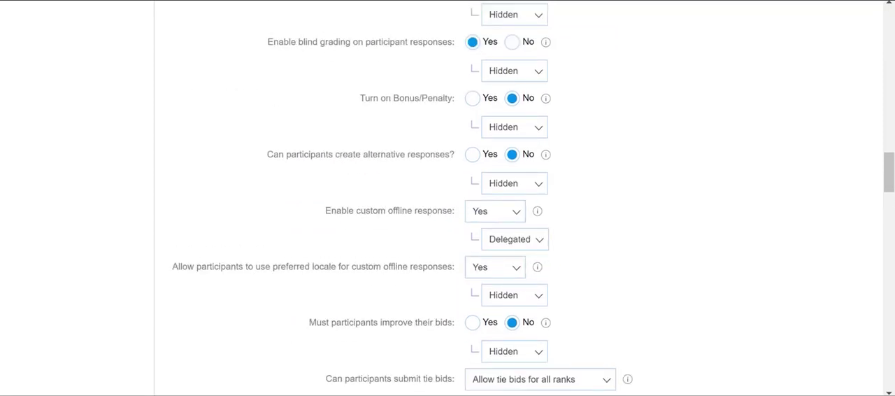